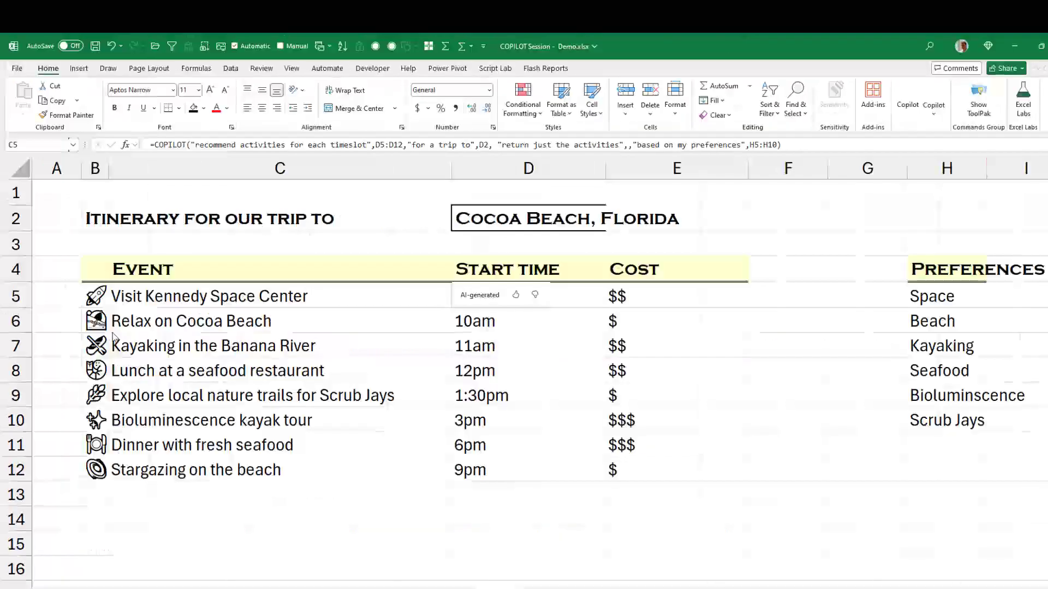
Check the formulas behind the event and cost lists, and change the trip destination in D2 to Chicago.
click(175, 301)
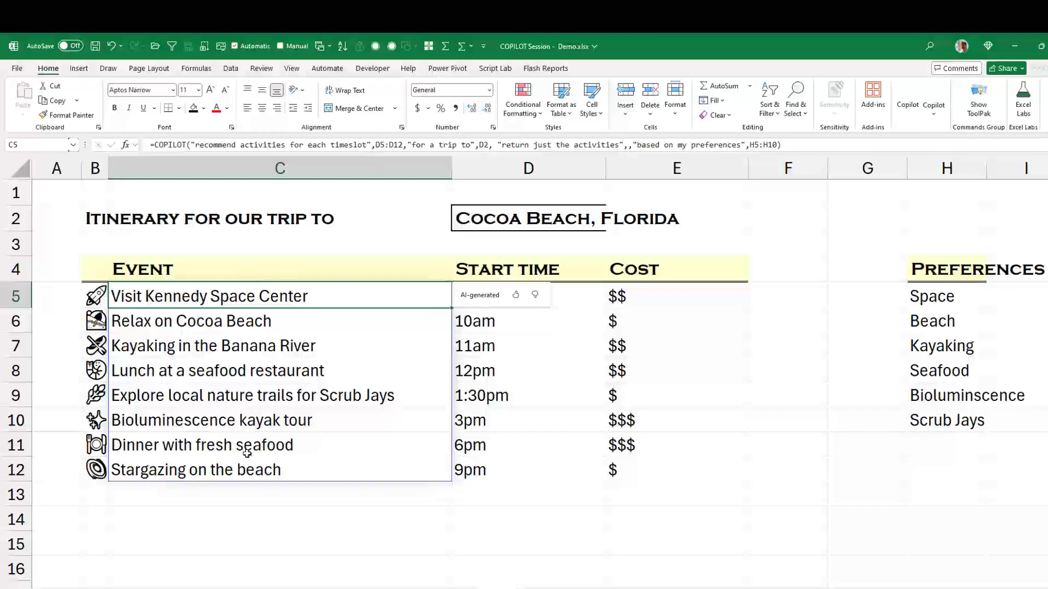
click(628, 297)
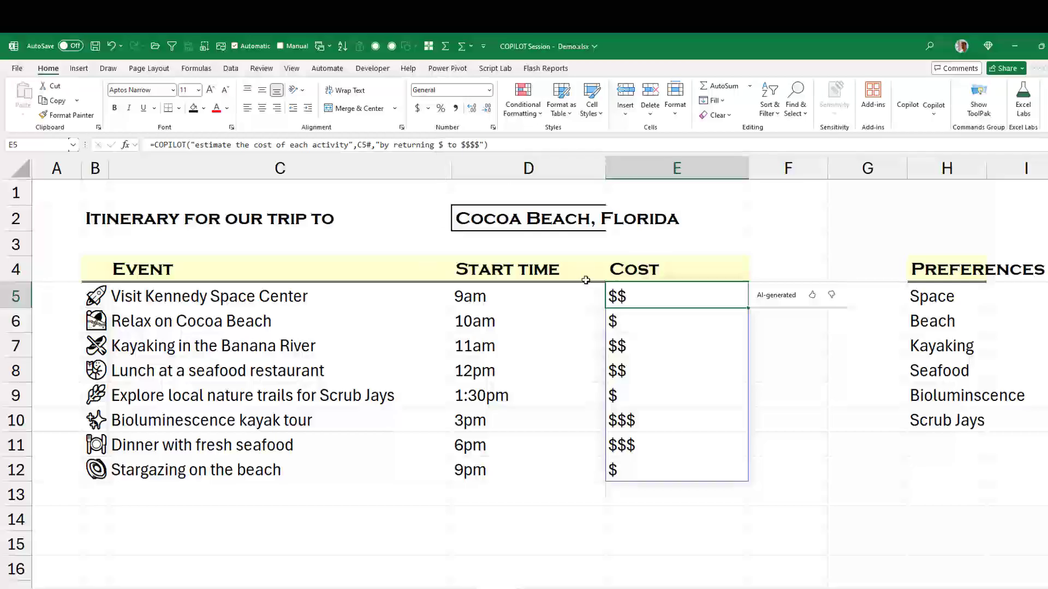
click(516, 221)
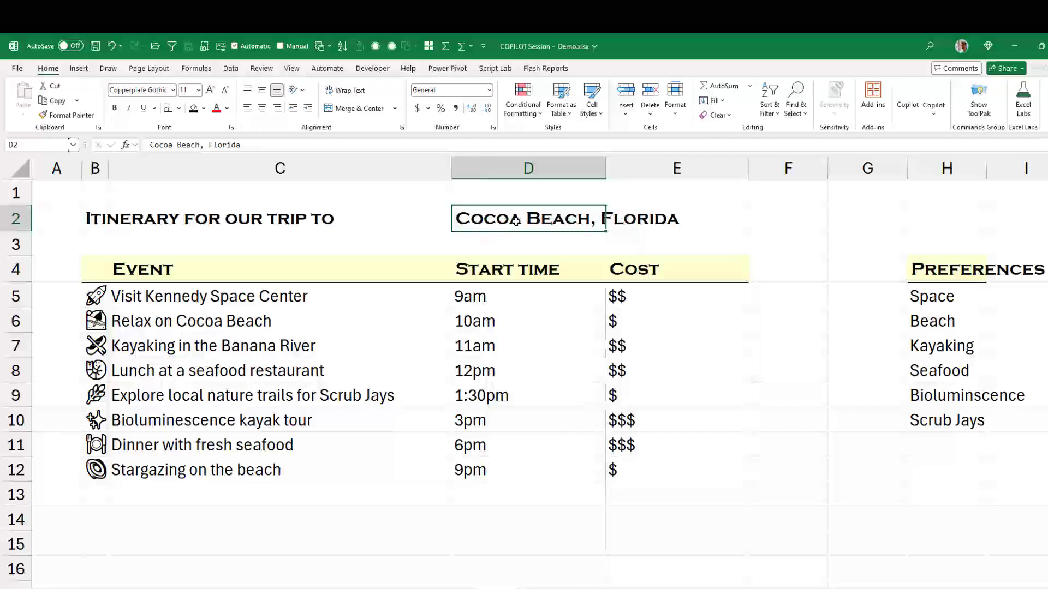
text(Chicago)
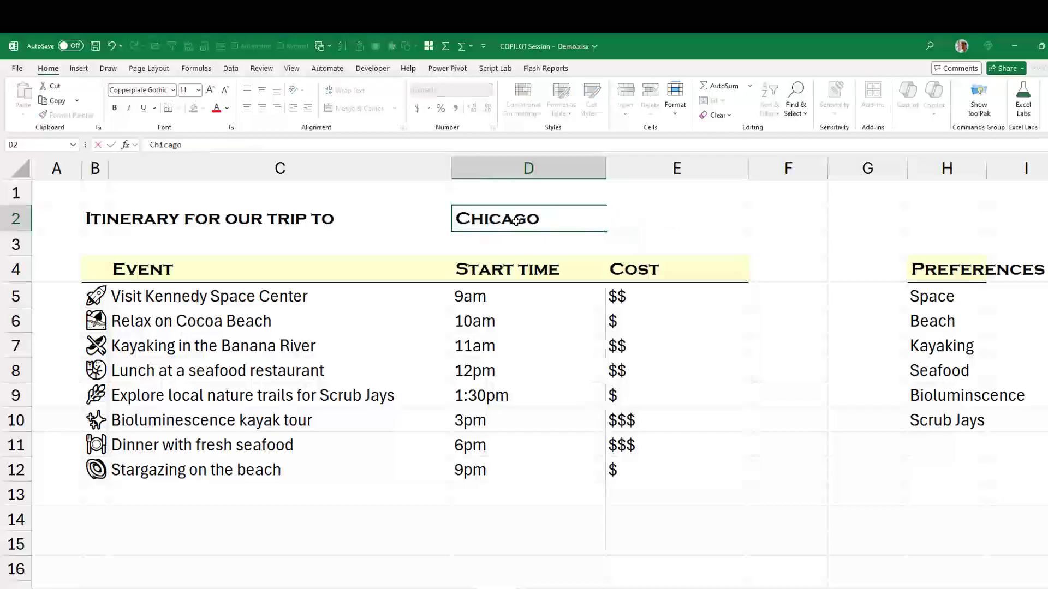
key(Return)
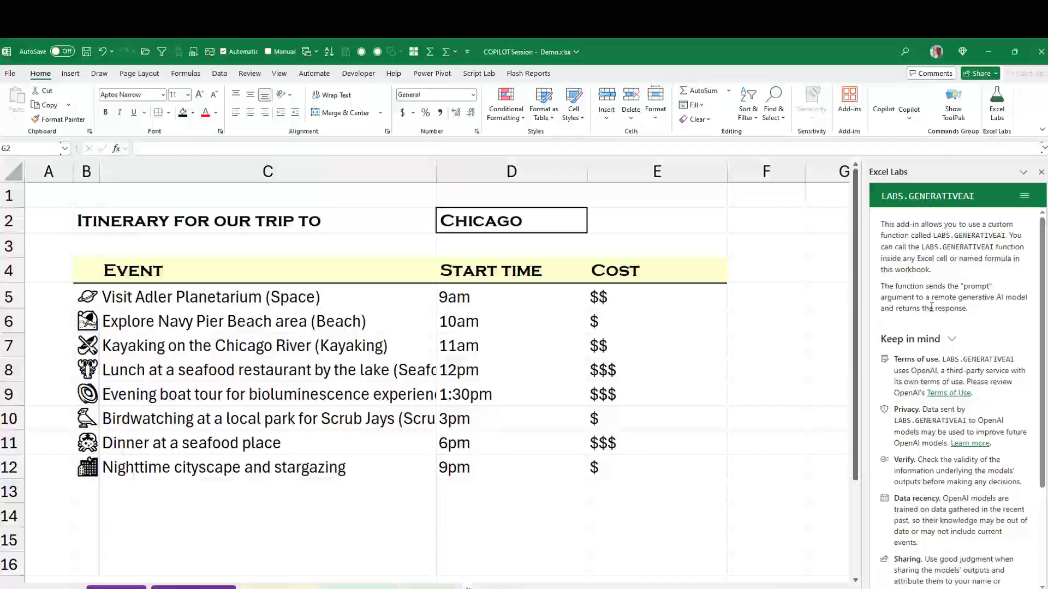
Examine the LABS.GENERATIVEAI add-in's default settings, including the model, temperature, output length and penalty options.
scroll(934, 382, down, 5)
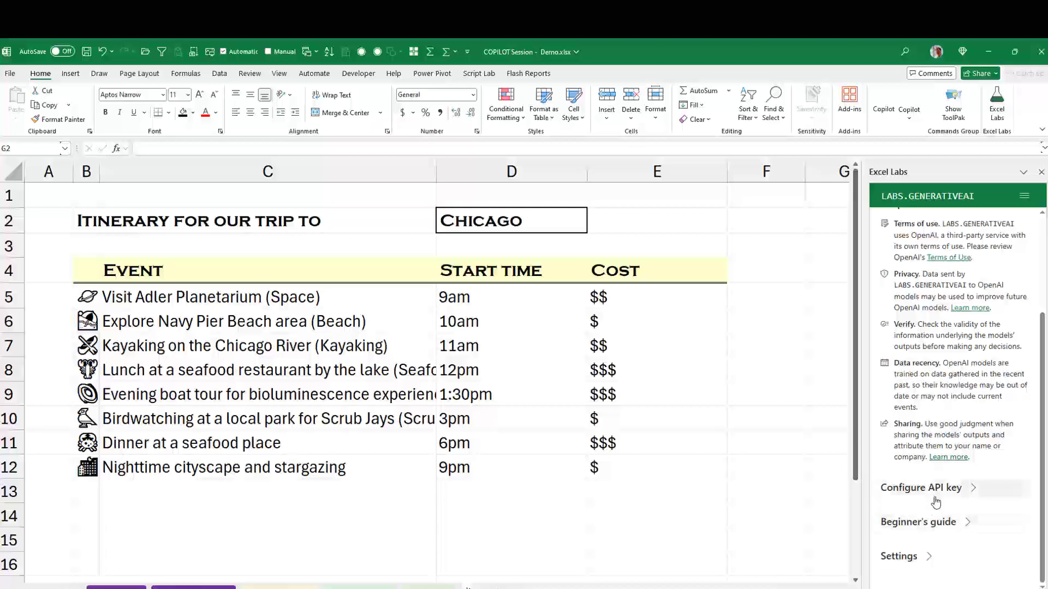
click(903, 567)
scroll(939, 524, down, 5)
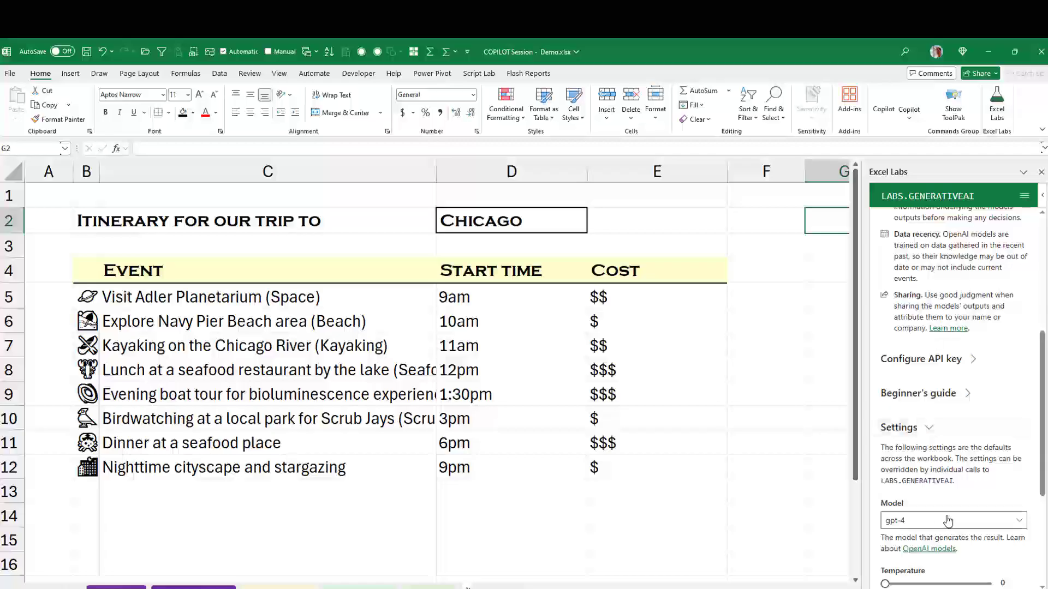
scroll(960, 532, down, 3)
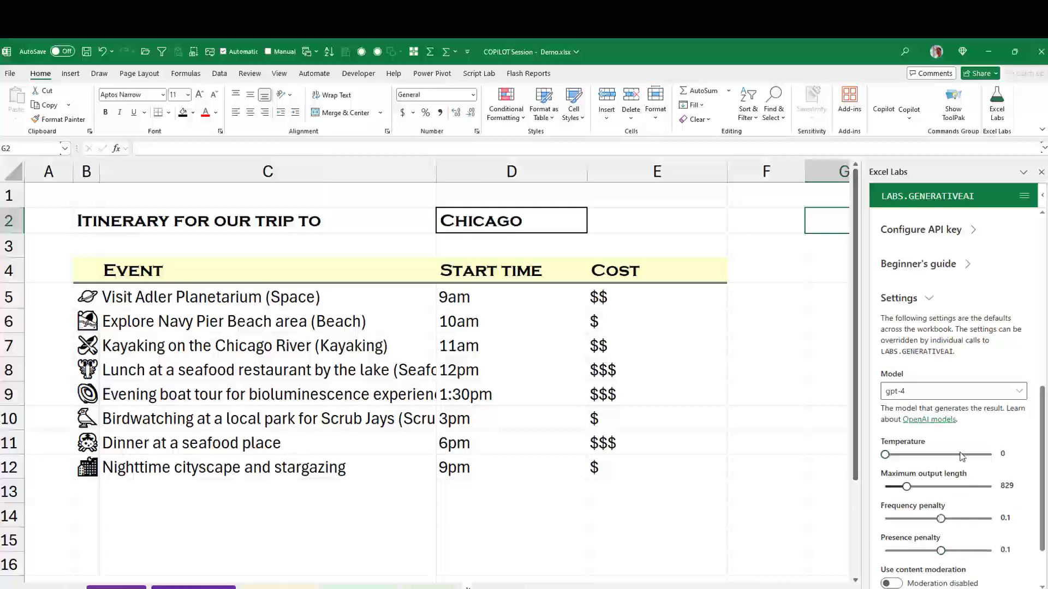
mouse_move(971, 560)
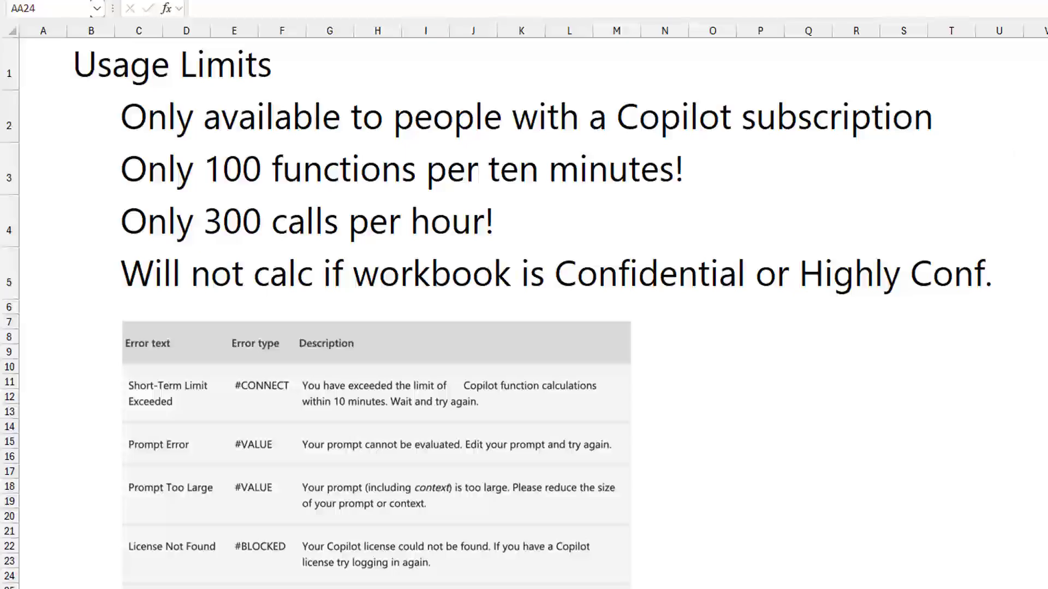
Read through the COPILOT function's usage limits and its table of error types.
scroll(1011, 398, down, 2)
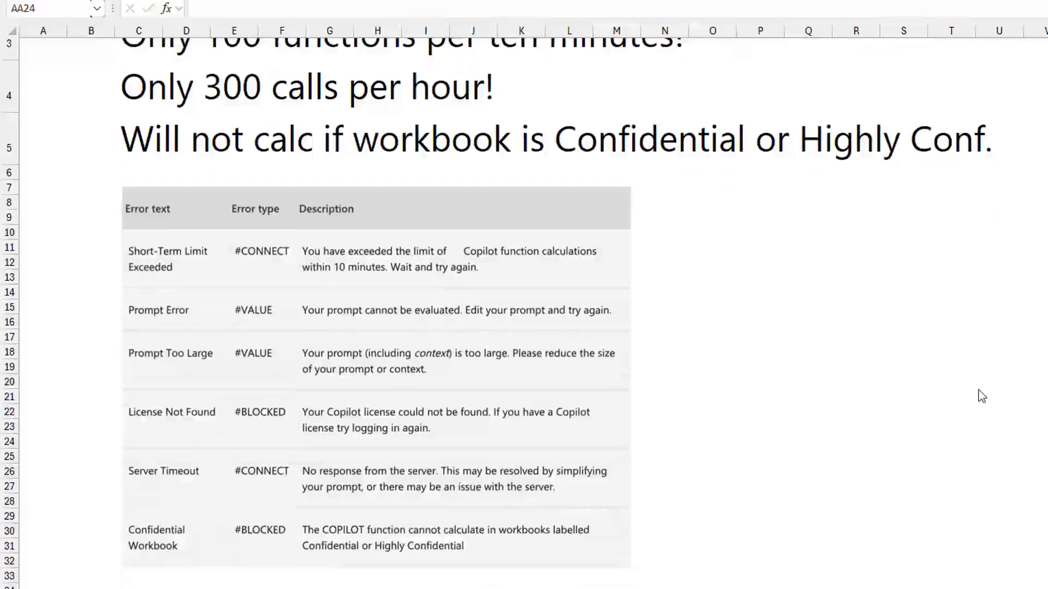
scroll(980, 396, down, 1)
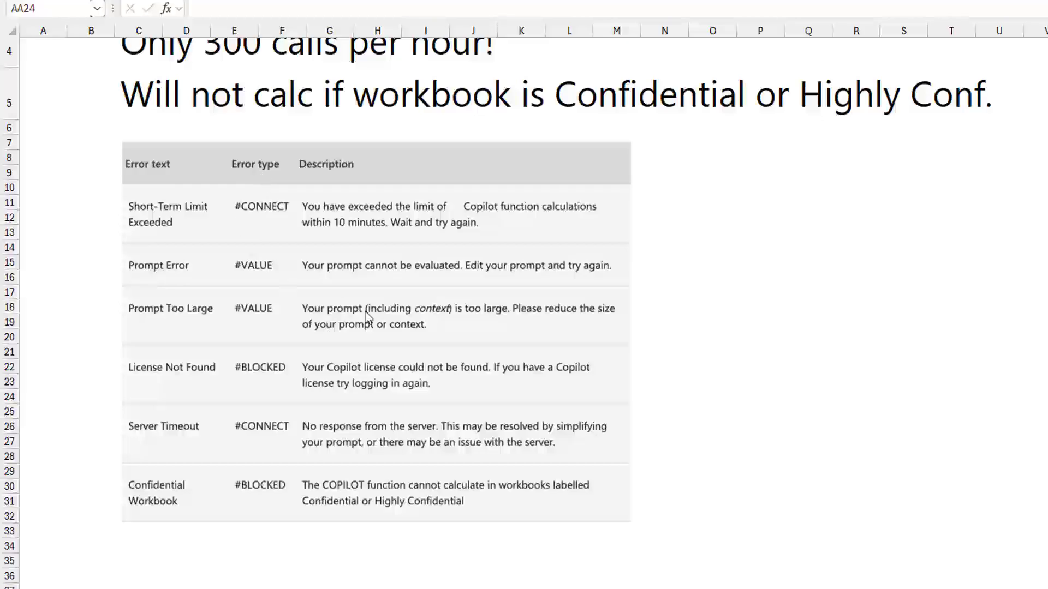
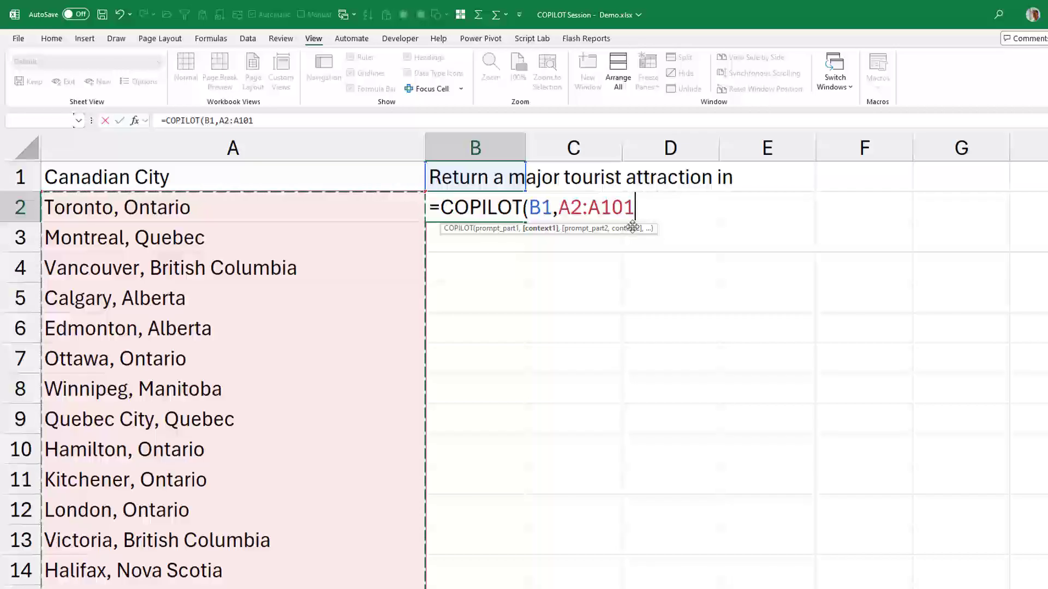
Complete the formula =COPILOT(B1,A2:A101) in B2 to generate a tourist attraction for each Canadian city.
text())
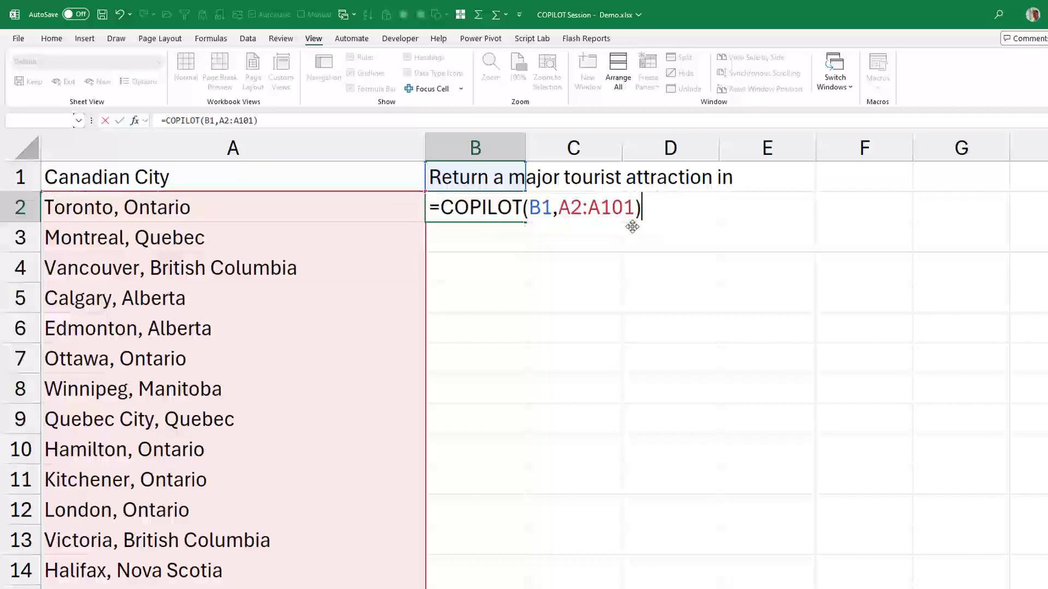
key(Return)
key(Up)
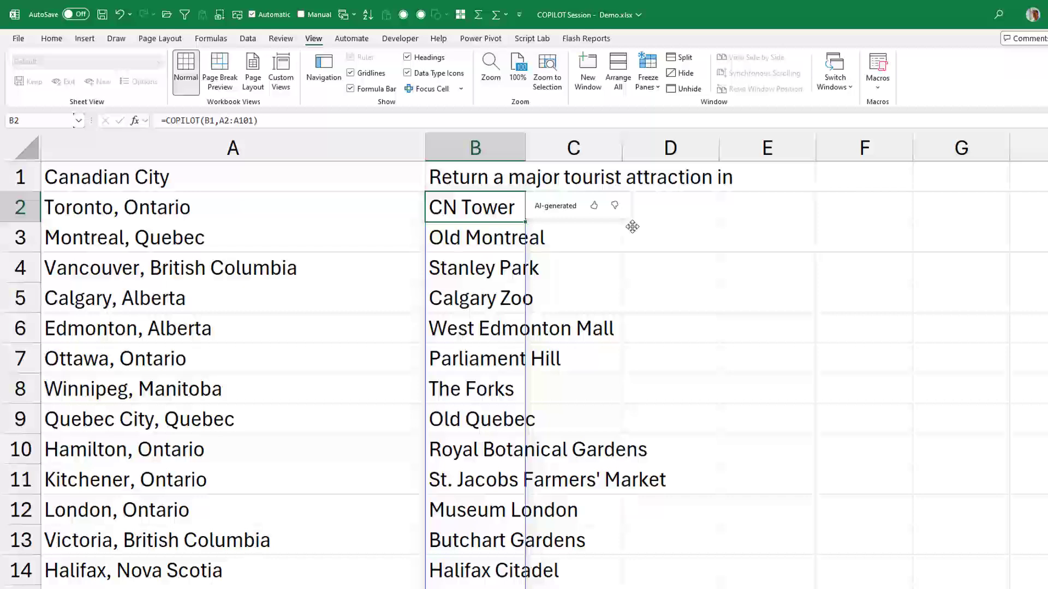
Look through the generated tourist attractions down column B against the cities in column A.
key(Down)
key(Down)
key(Down)
key(Down)
key(Down)
key(Down)
key(Down)
key(Down)
key(Down)
key(Down)
key(Down)
key(Down)
key(Down)
key(Down)
key(Down)
key(Down)
key(Down)
key(Down)
key(Down)
key(Down)
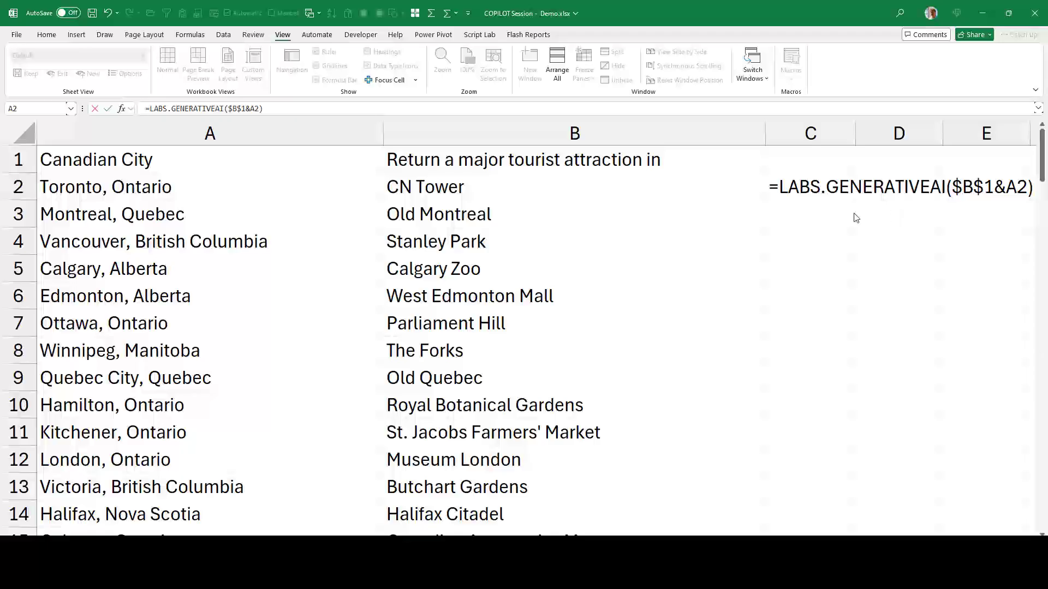
Enter =LABS.GENERATIVEAI($B$1&A2) in C2 and fill it down alongside the city list.
double_click(815, 186)
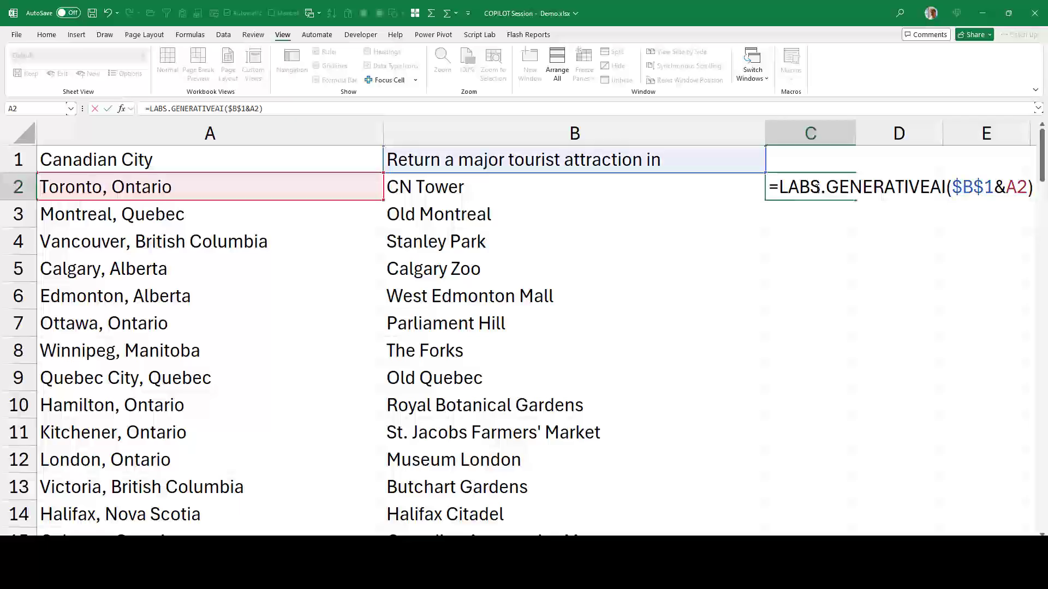
key(Return)
click(816, 186)
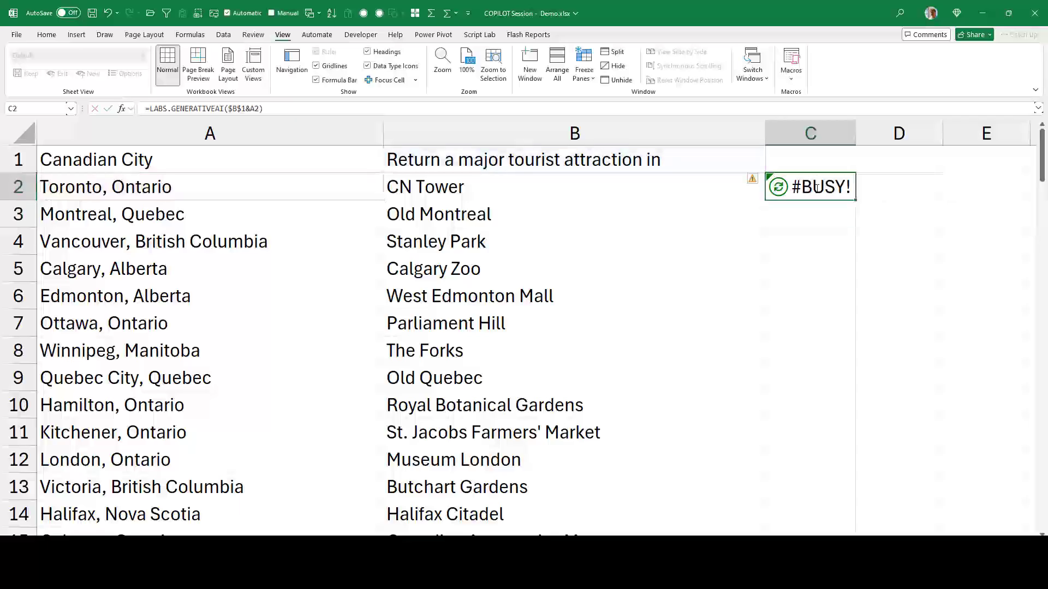
double_click(855, 201)
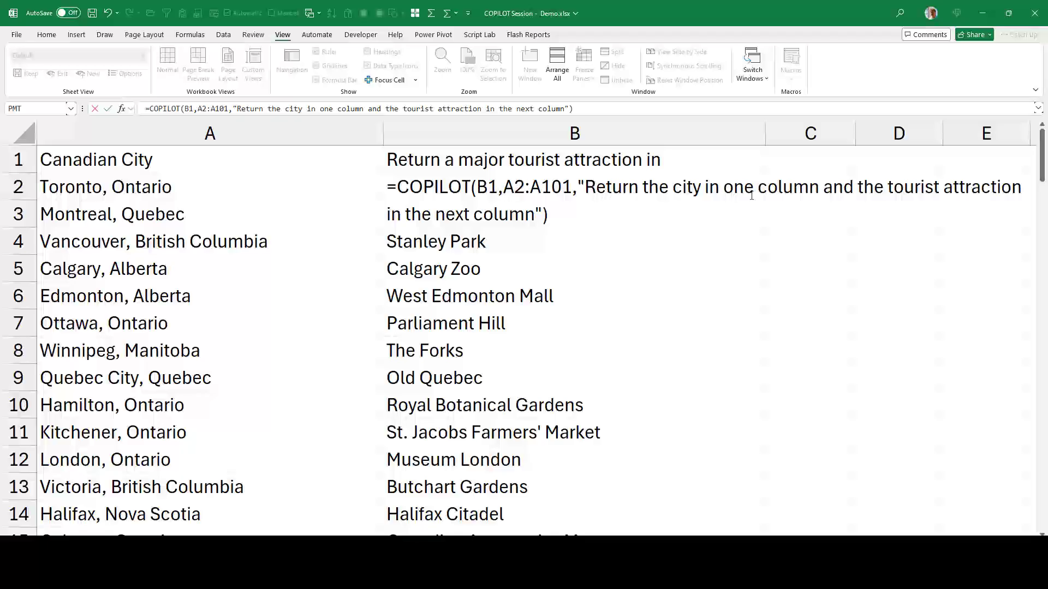
Enter =COPILOT(B1,A2:A101,"Return the city in one column and the tourist attraction in the next column") in B2 and return to the column's header.
click(599, 215)
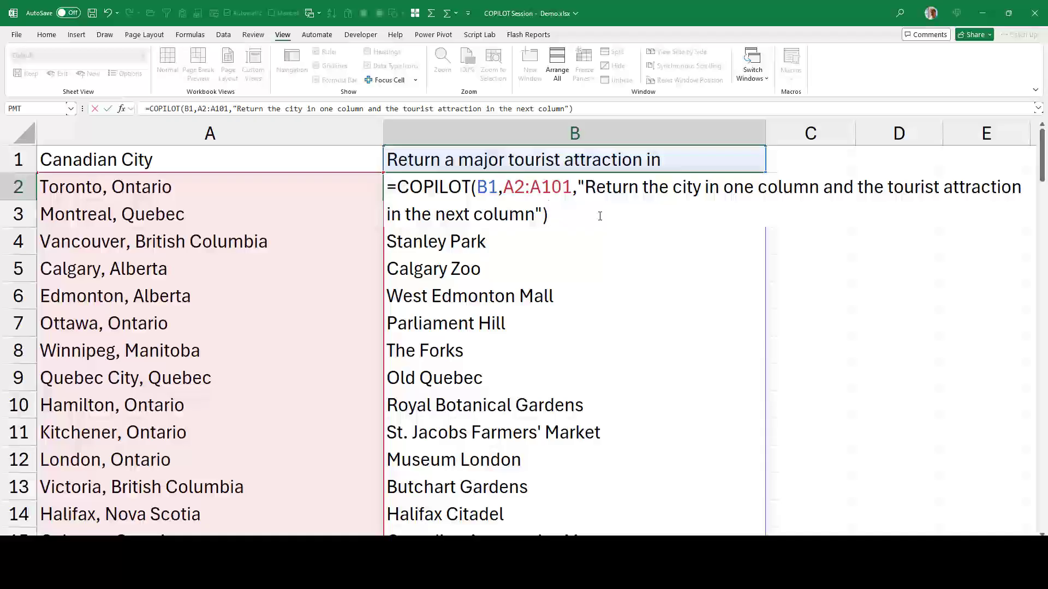
key(Return)
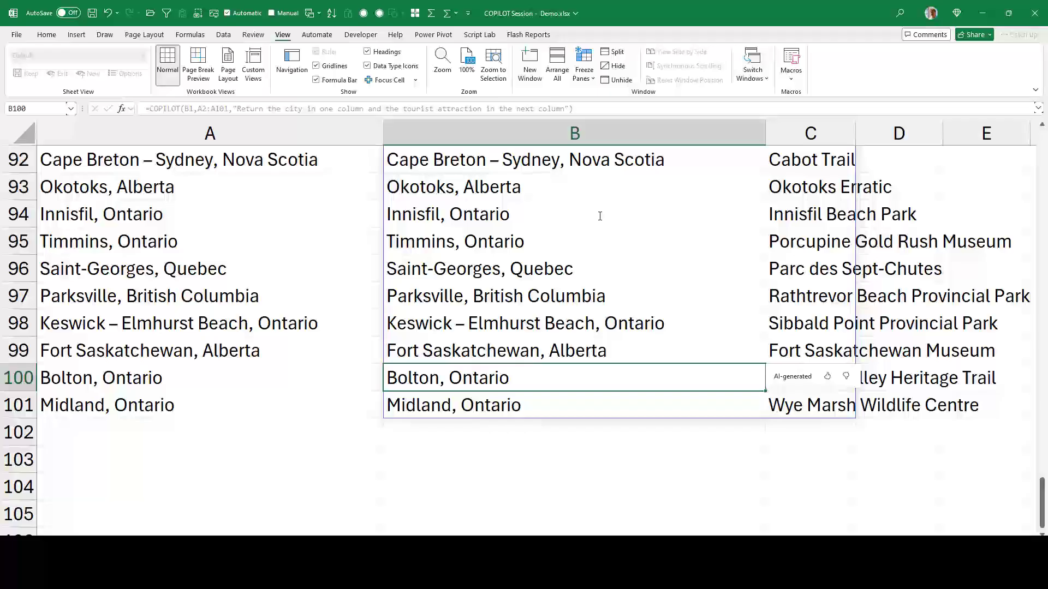
key(ctrl+Up)
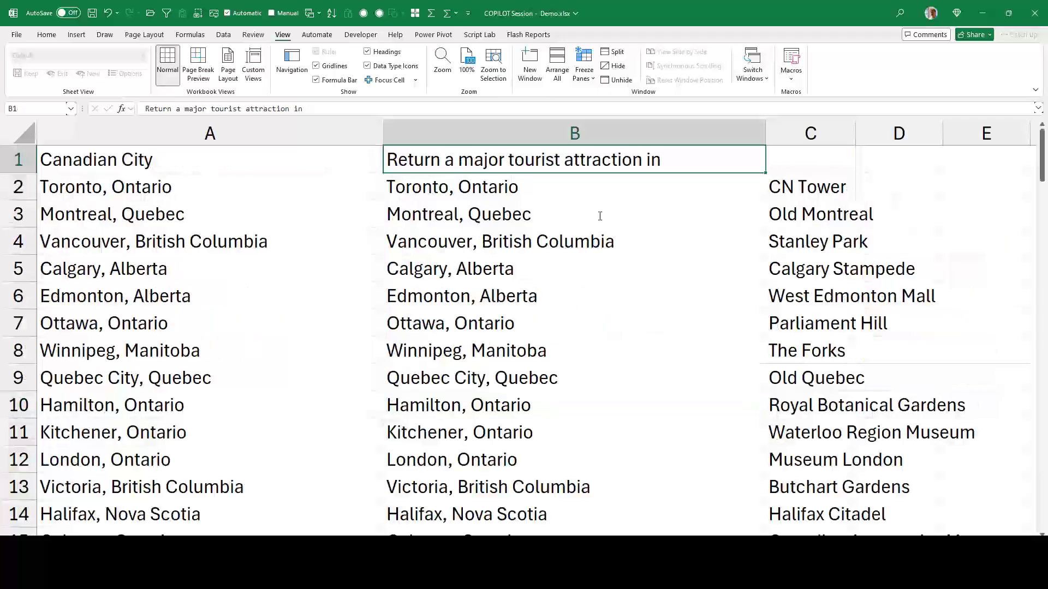